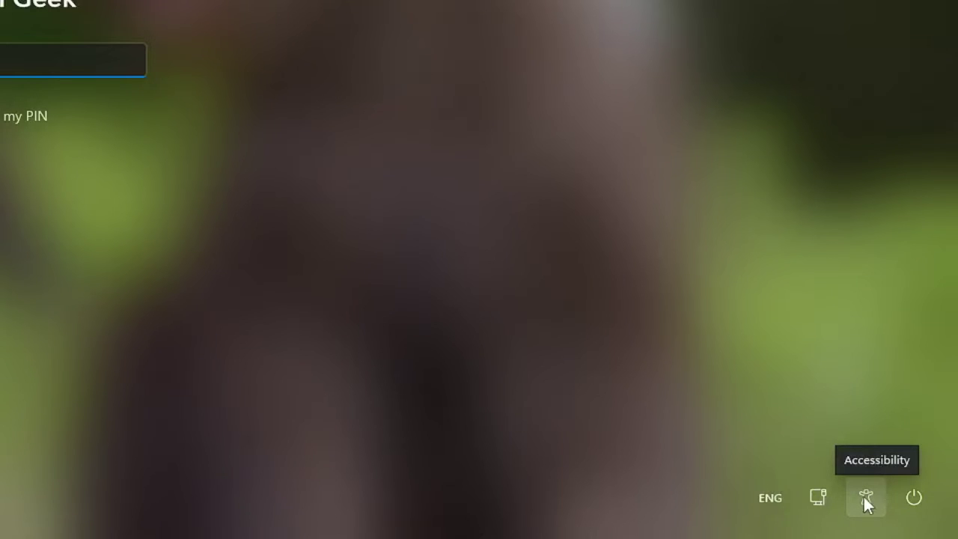
Turn on the on-screen keyboard from lock-screen Accessibility and tap in the PIN to sign in.
left_click(867, 497)
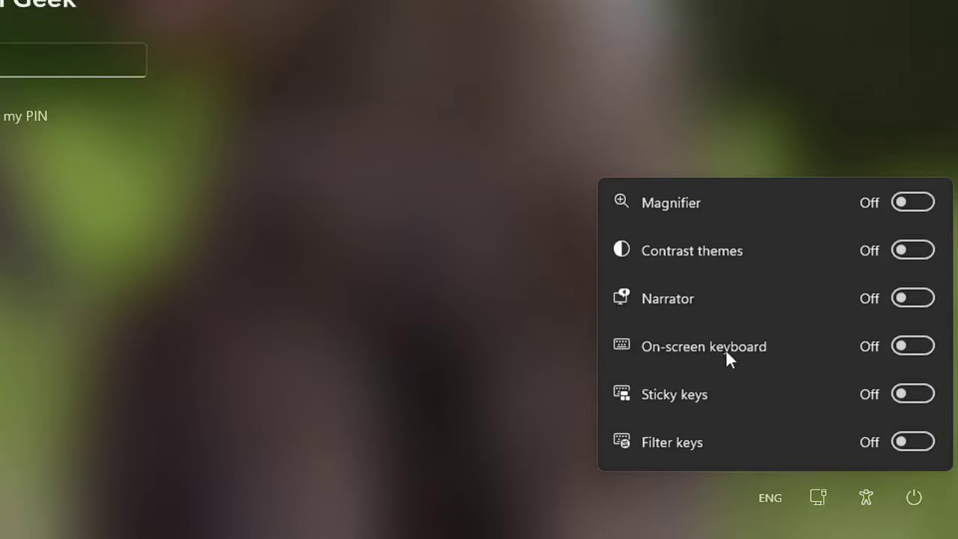
left_click(913, 346)
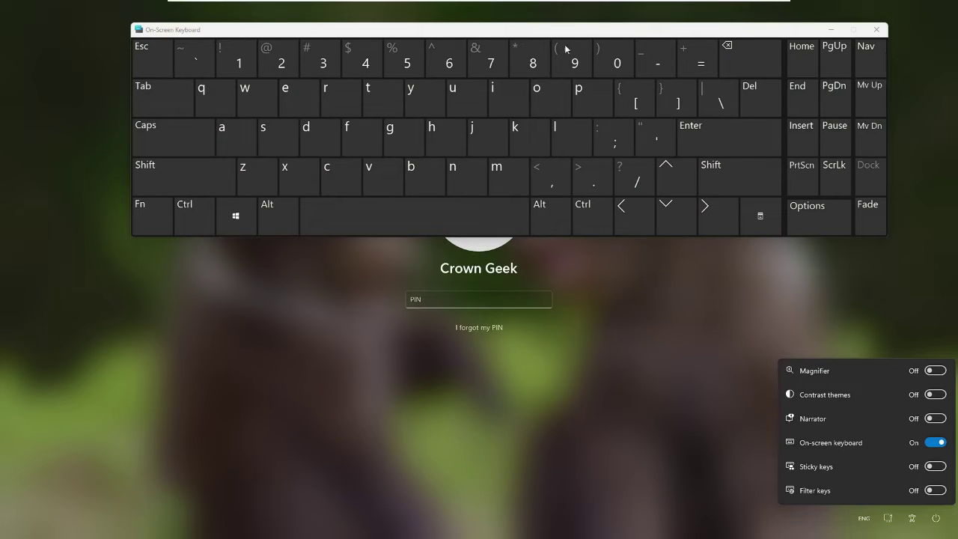
left_click(456, 299)
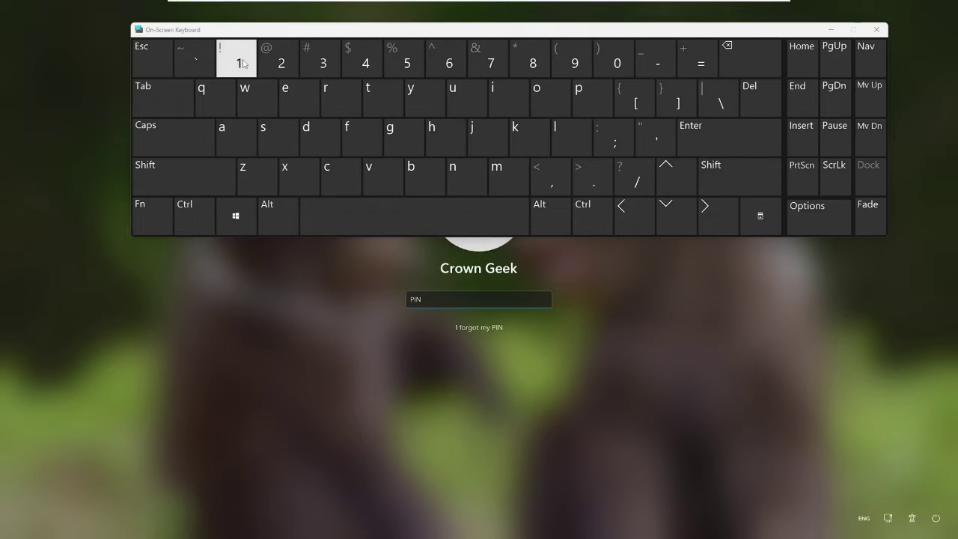
left_click(241, 63)
left_click(623, 64)
left_click(491, 63)
left_click(408, 63)
left_click(289, 65)
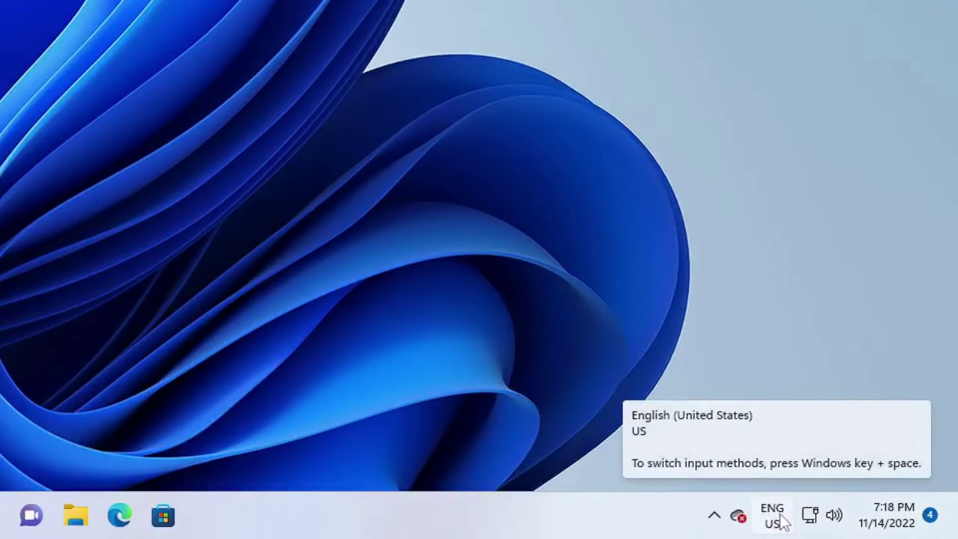
Show the installed keyboard layouts, confirm English (United States) is active, then dismiss the list.
left_click(779, 521)
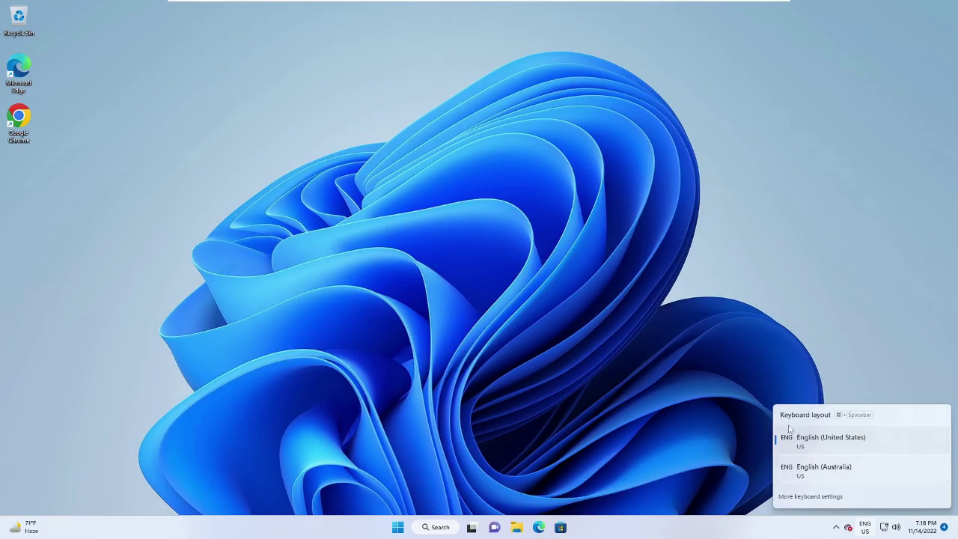
left_click(610, 338)
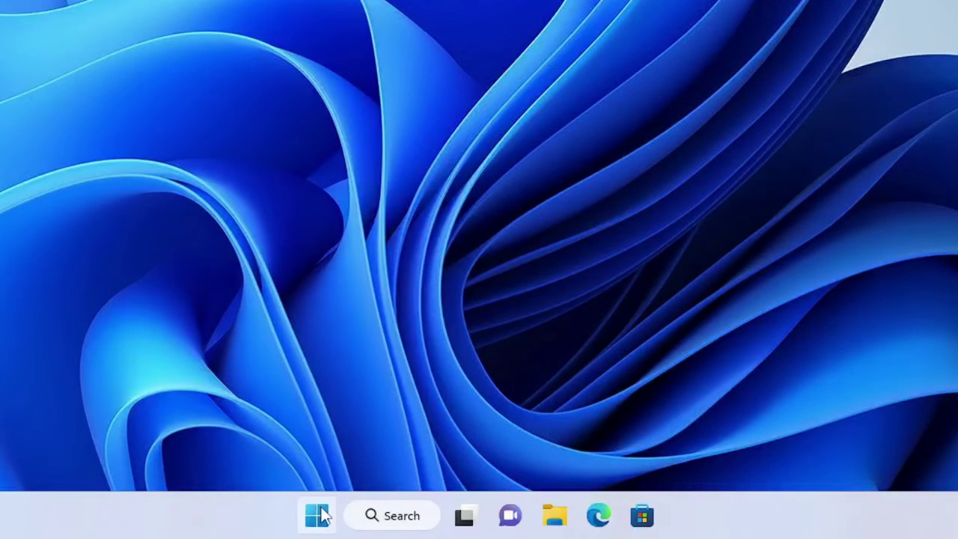
Open Settings from the Start right-click menu and go to System > Troubleshoot.
right_click(321, 514)
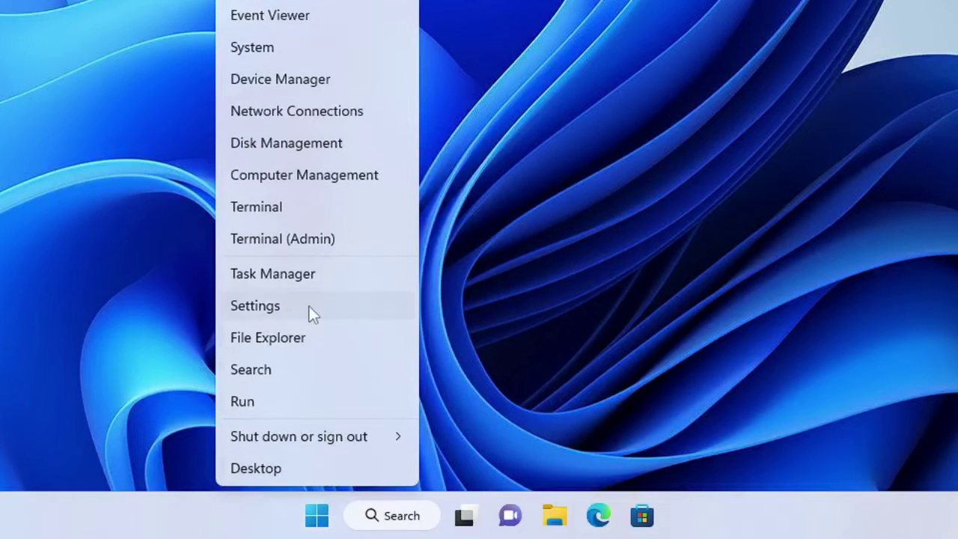
left_click(308, 314)
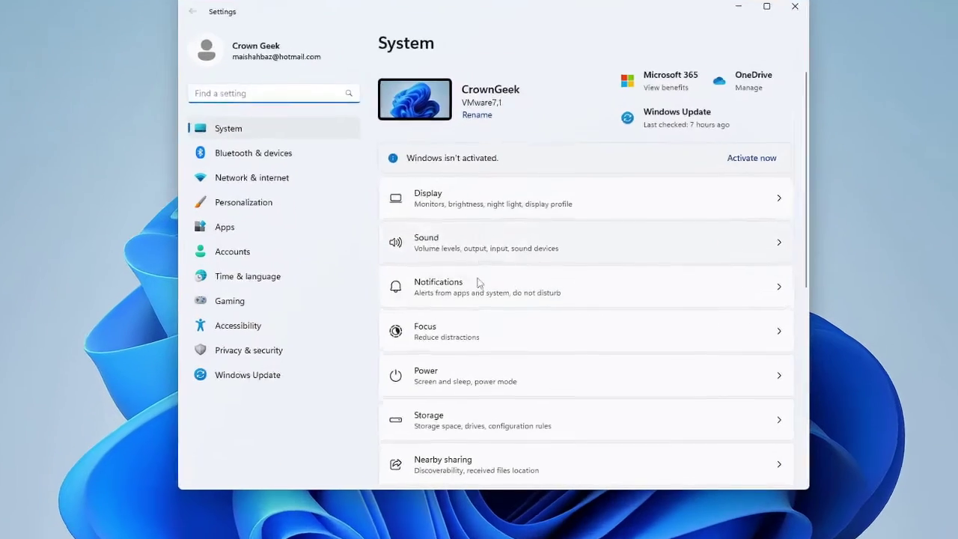
scroll(479, 282, "down", 2)
scroll(481, 300, "down", 2)
scroll(483, 299, "down", 1)
scroll(483, 299, "down", 1)
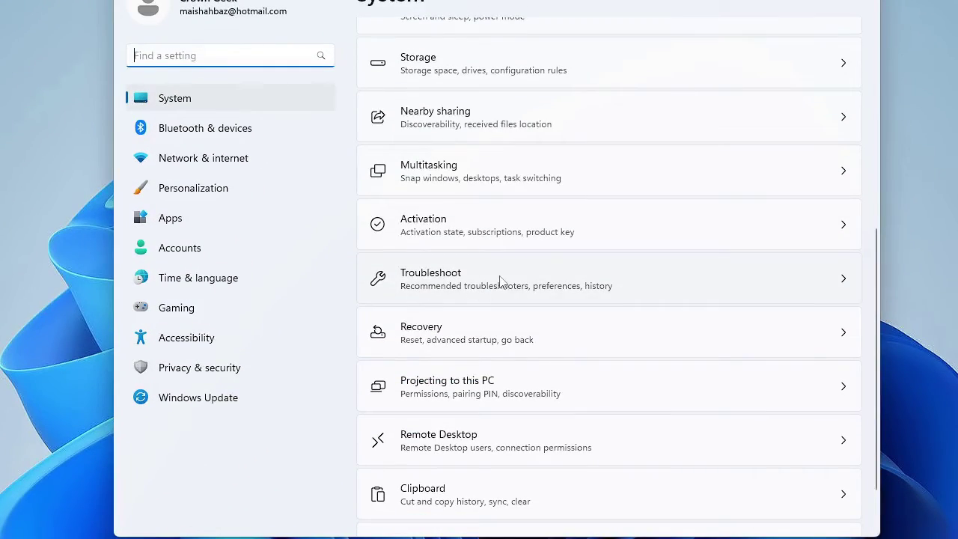
left_click(483, 287)
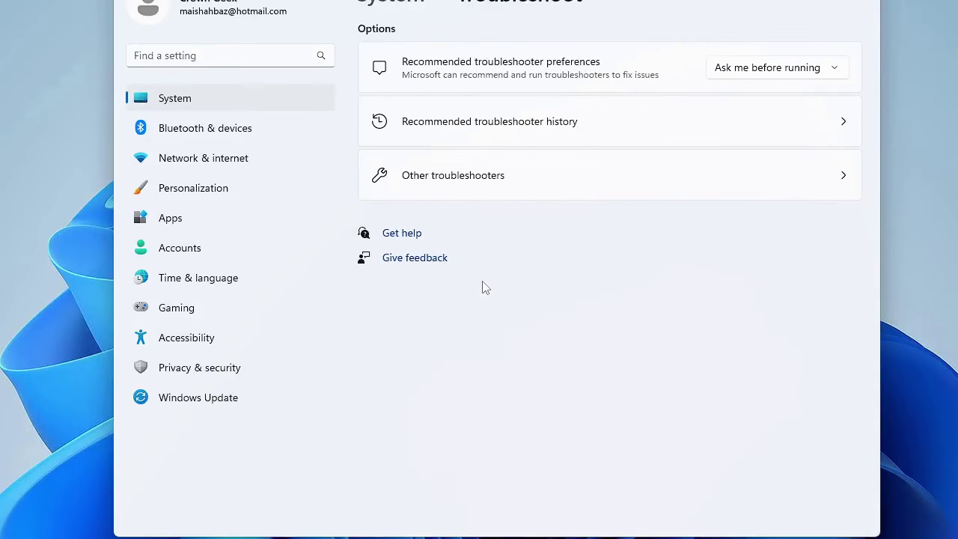
Run the Keyboard troubleshooter under Other troubleshooters and close it once it reports no changes needed.
left_click(494, 184)
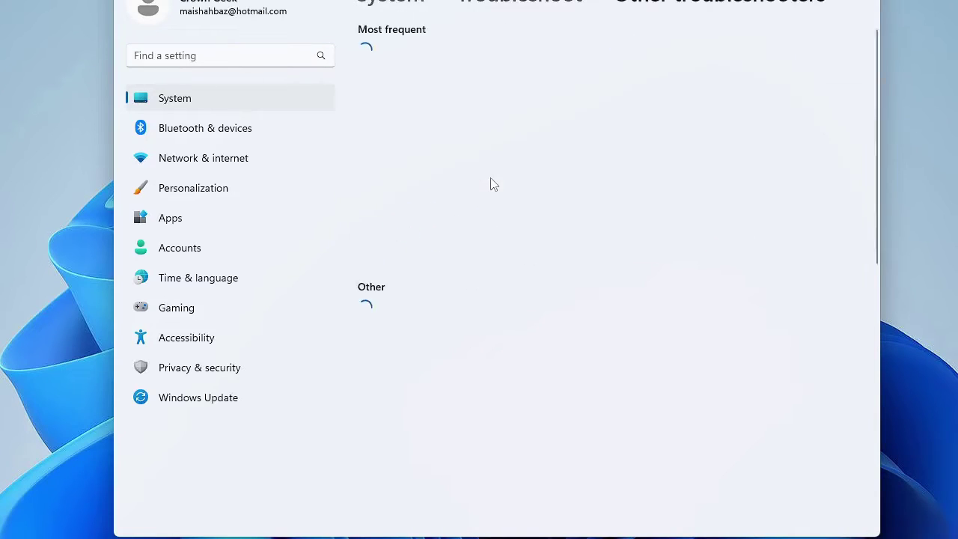
scroll(493, 184, "down", 3)
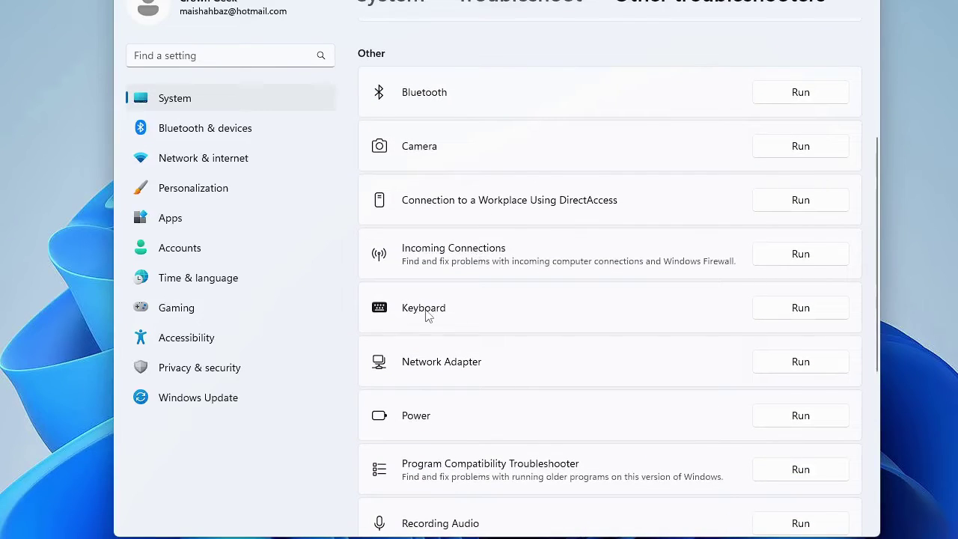
left_click(812, 316)
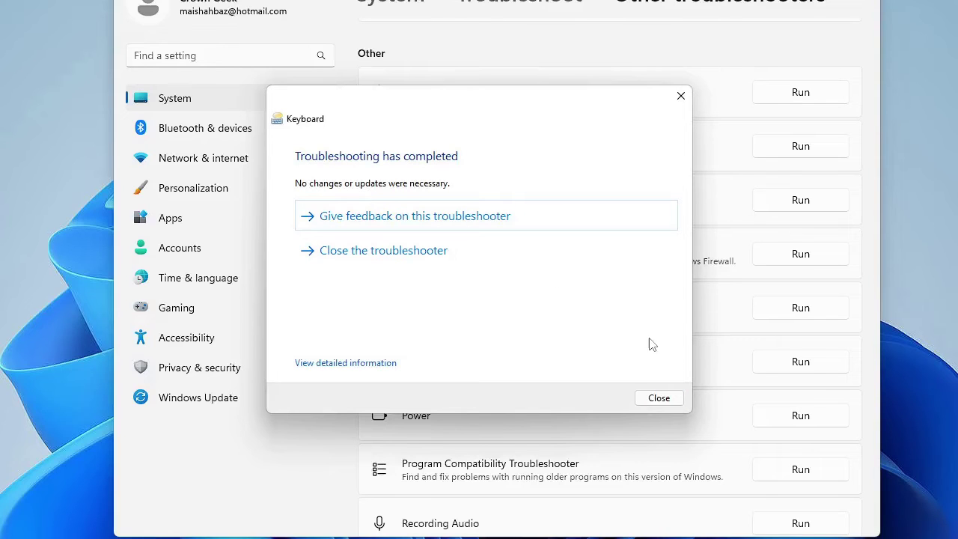
left_click(659, 398)
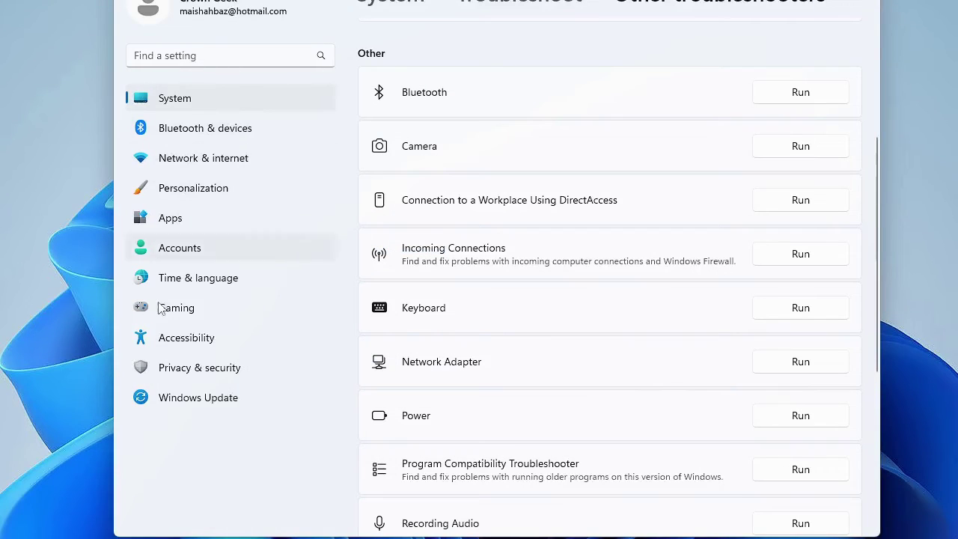
In Time & language > Language & region, collapse the Australia and India entries and show English (United States) actions.
left_click(244, 289)
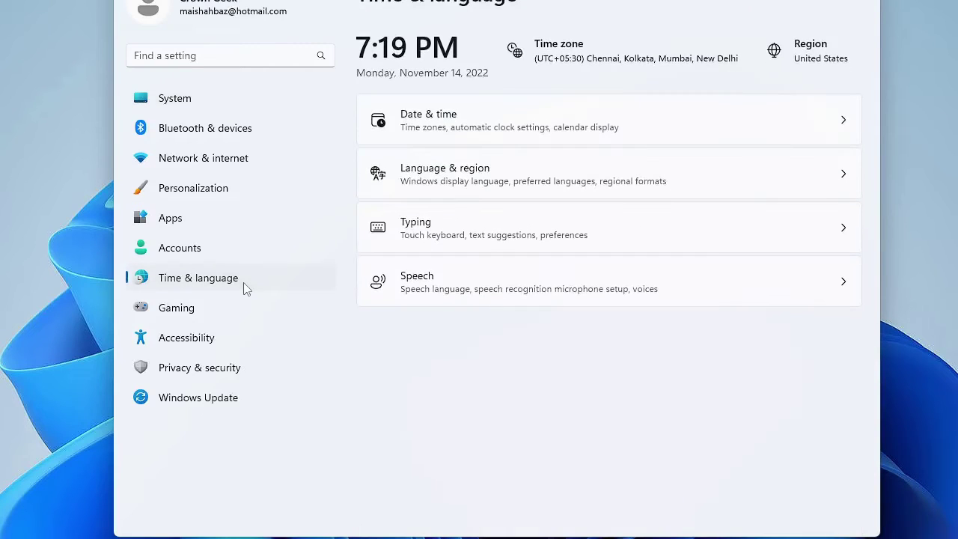
left_click(504, 180)
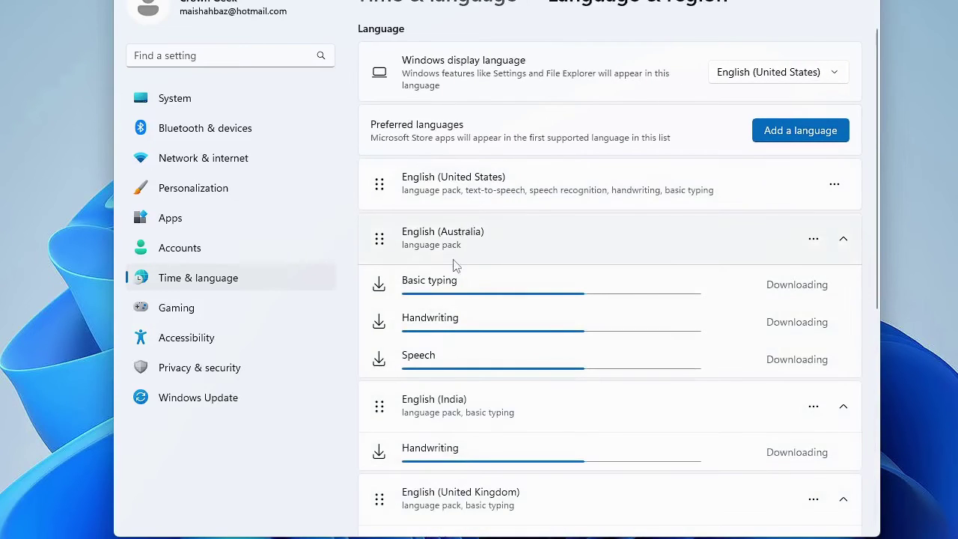
left_click(843, 239)
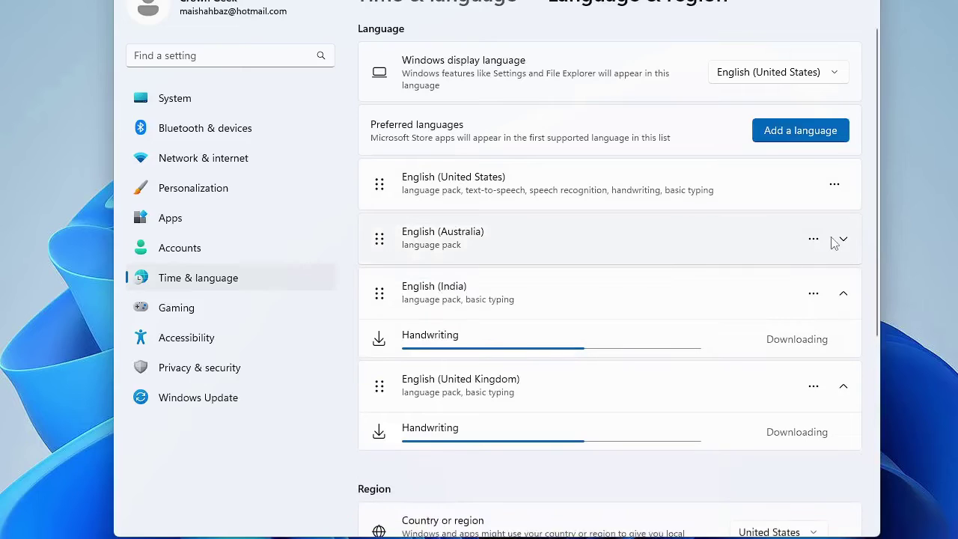
left_click(844, 295)
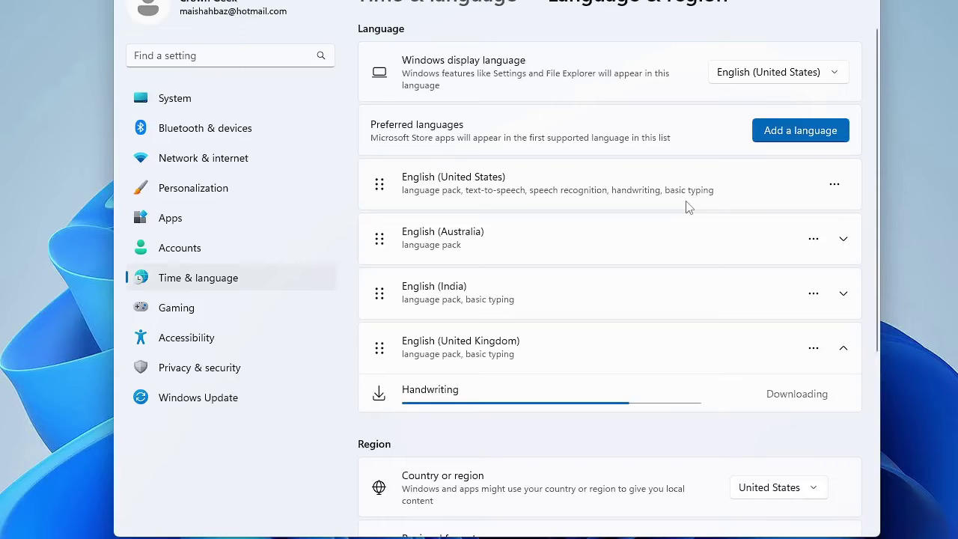
left_click(835, 186)
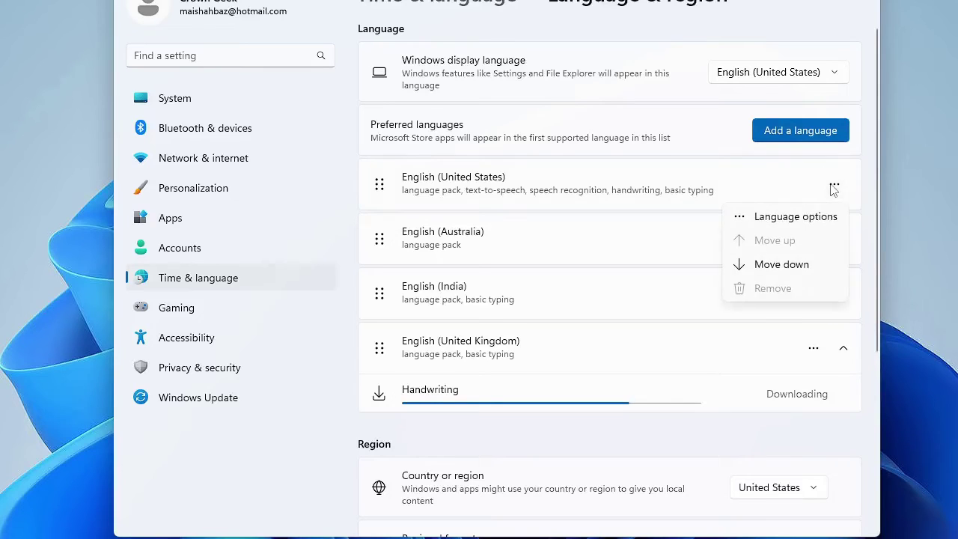
Review the English (United States) language options, then return to the Language & region list.
left_click(784, 221)
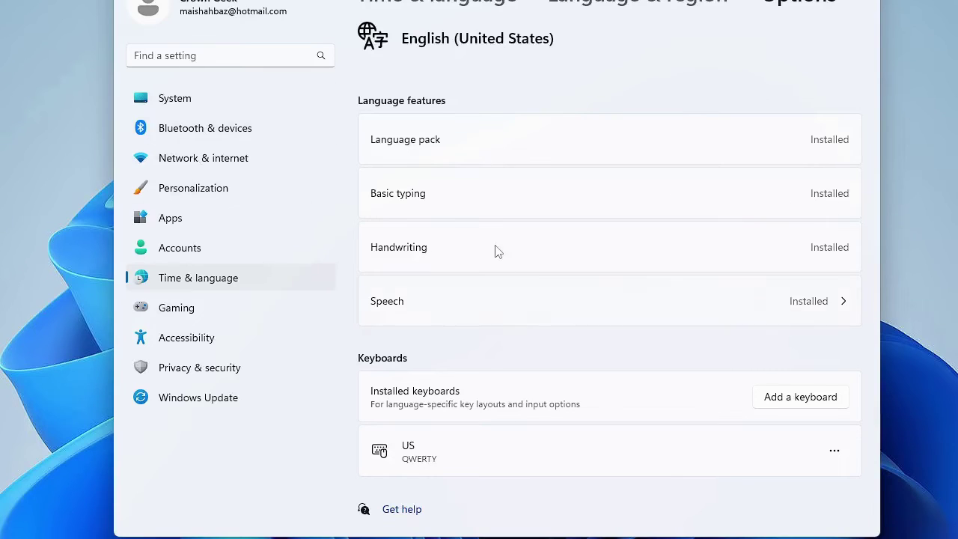
key("alt+Left")
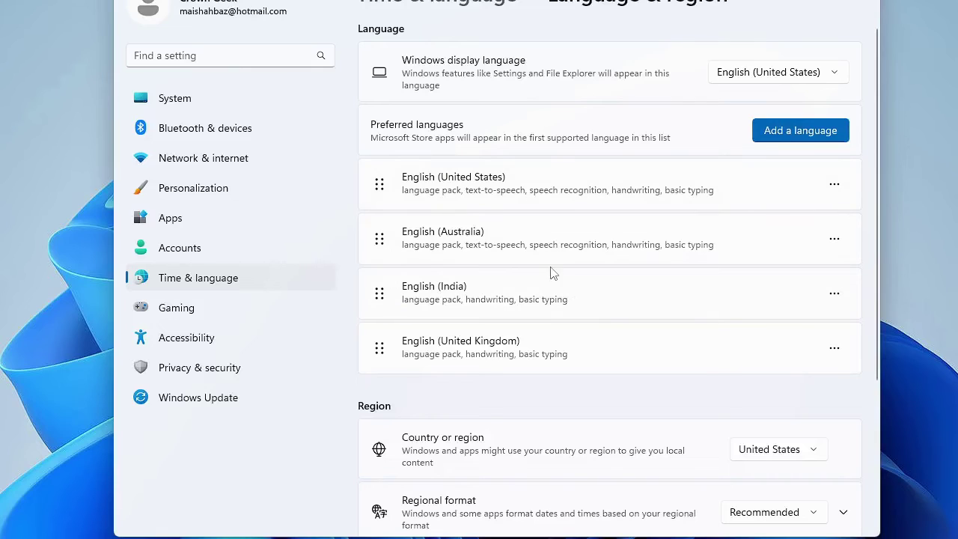
Move English (India) to the top of preferred languages, then open and cancel Add a language.
left_click(836, 297)
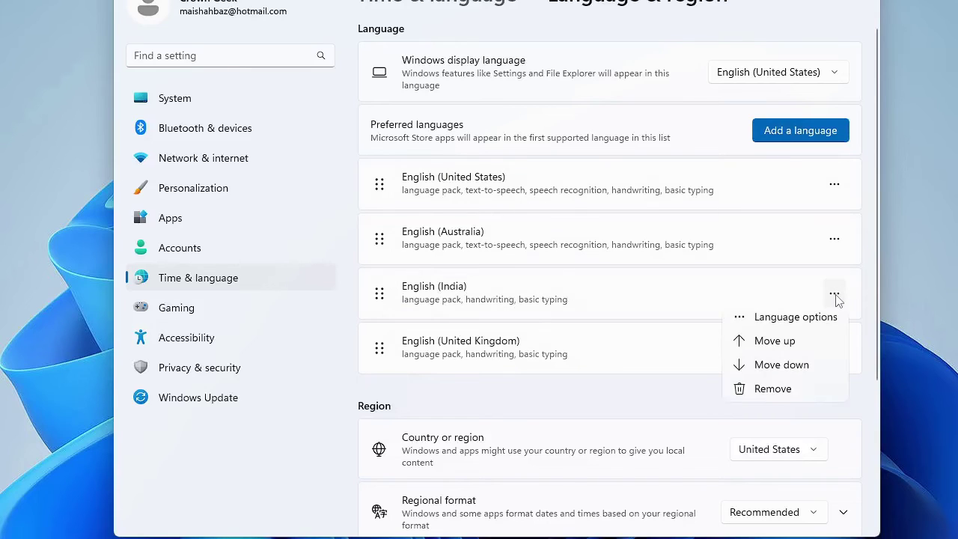
left_click(774, 350)
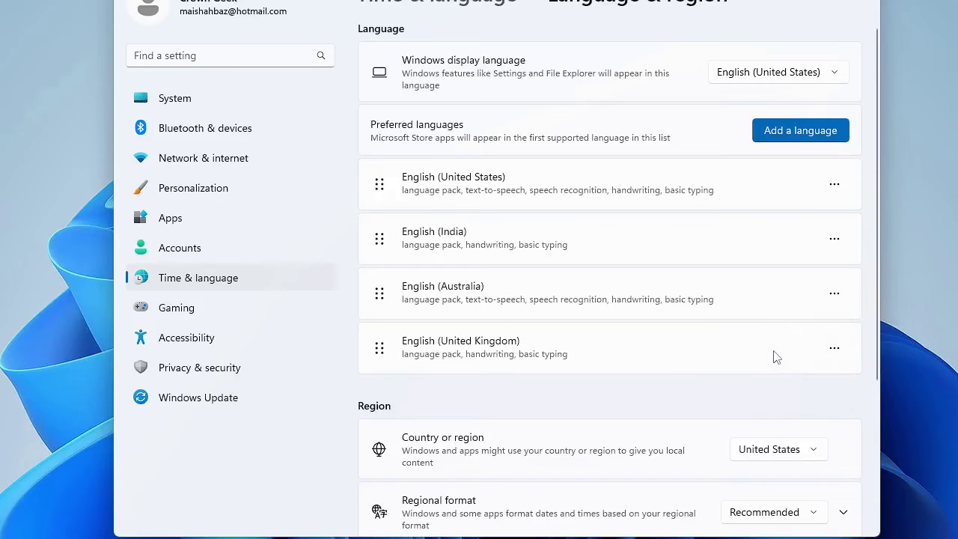
left_click(835, 241)
left_click(792, 297)
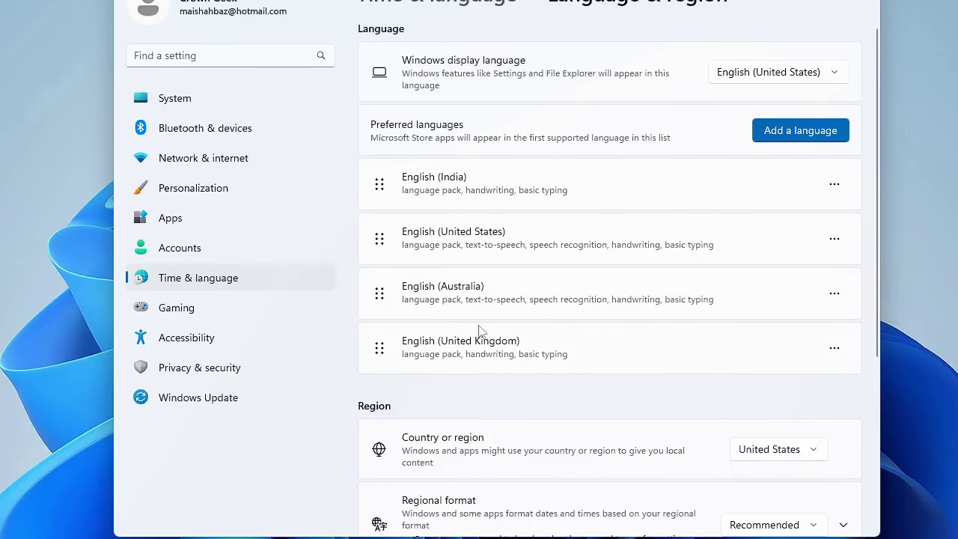
left_click(800, 133)
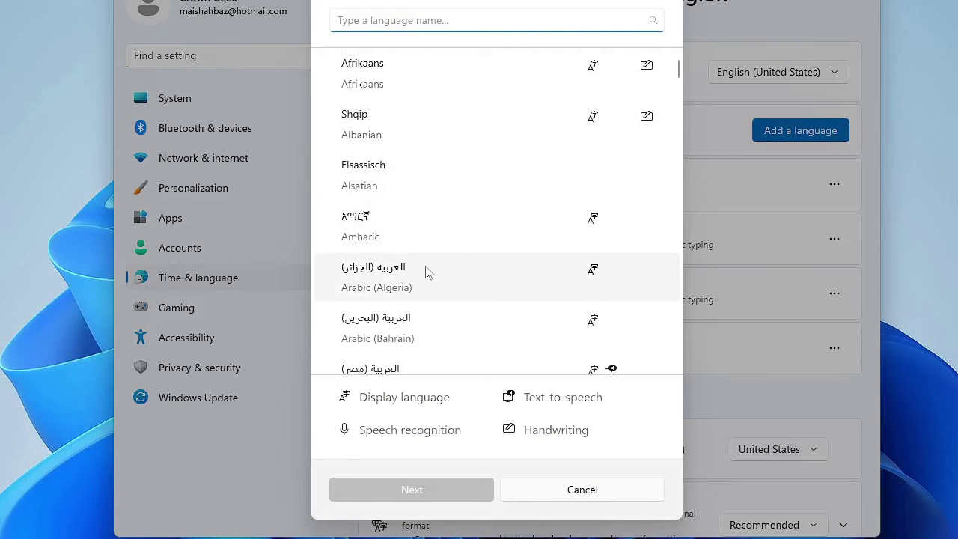
left_click(592, 488)
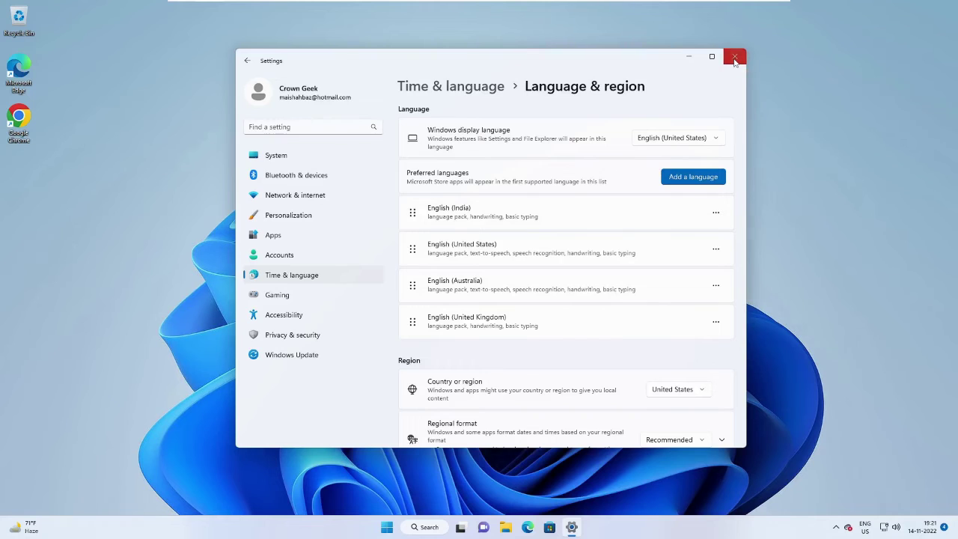
Close Settings, launch Device Manager, and select Standard PS/2 Keyboard under Keyboards.
left_click(735, 60)
right_click(398, 529)
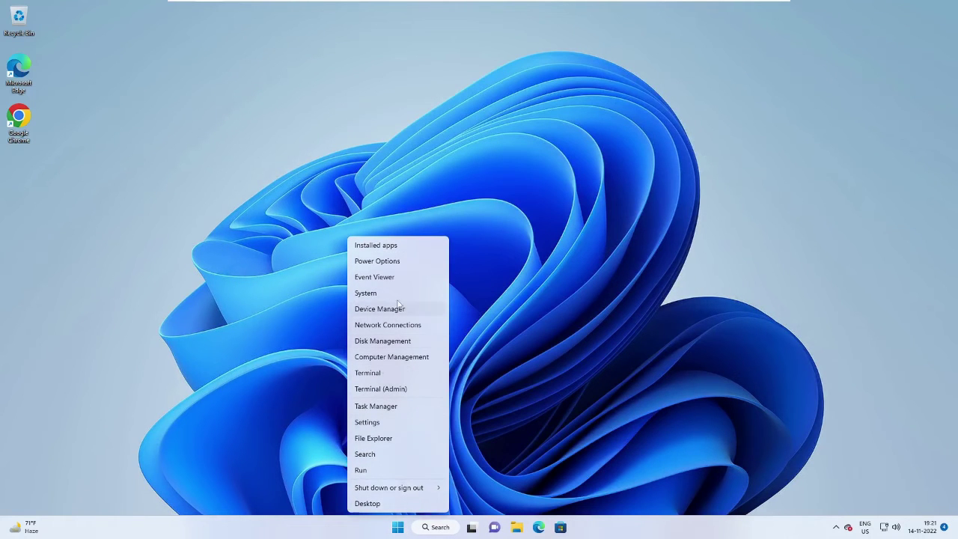
left_click(394, 313)
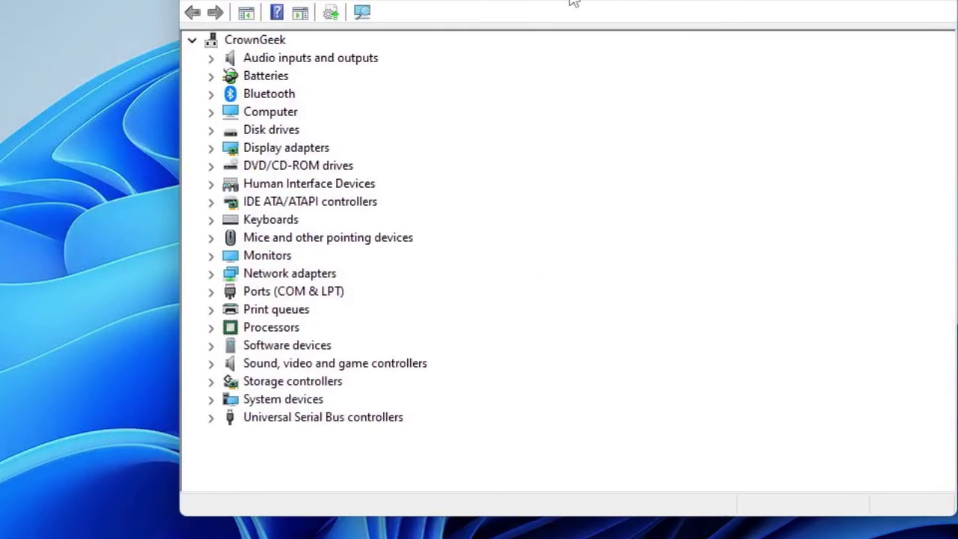
left_click(255, 169)
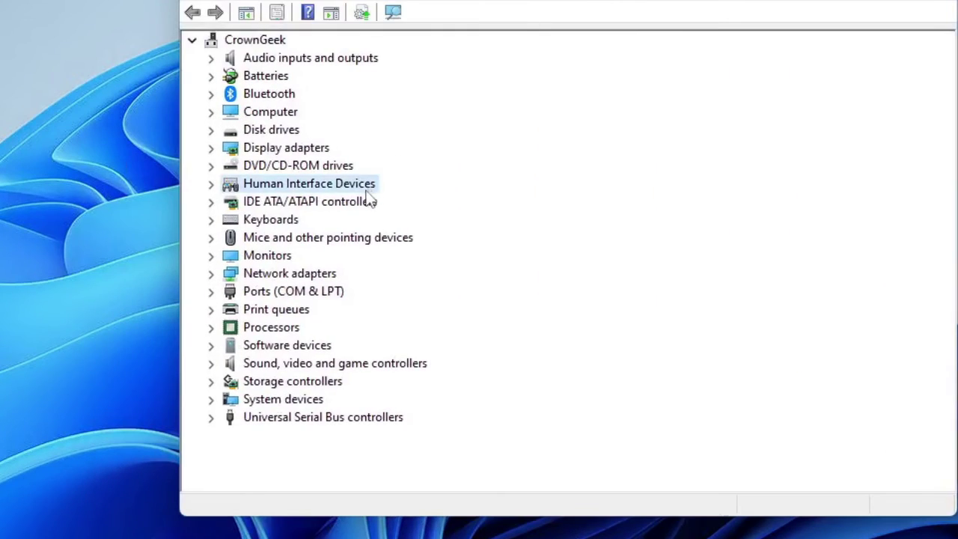
double_click(296, 220)
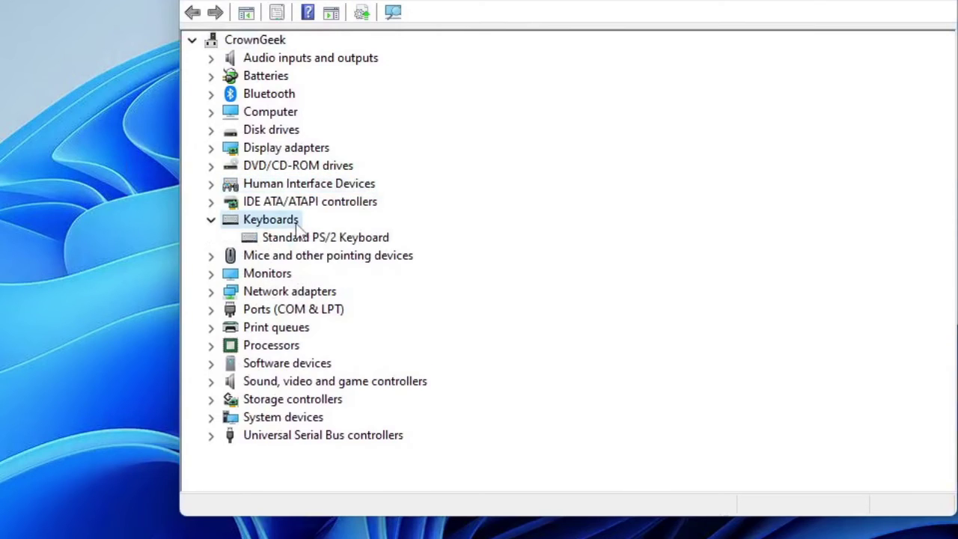
left_click(308, 240)
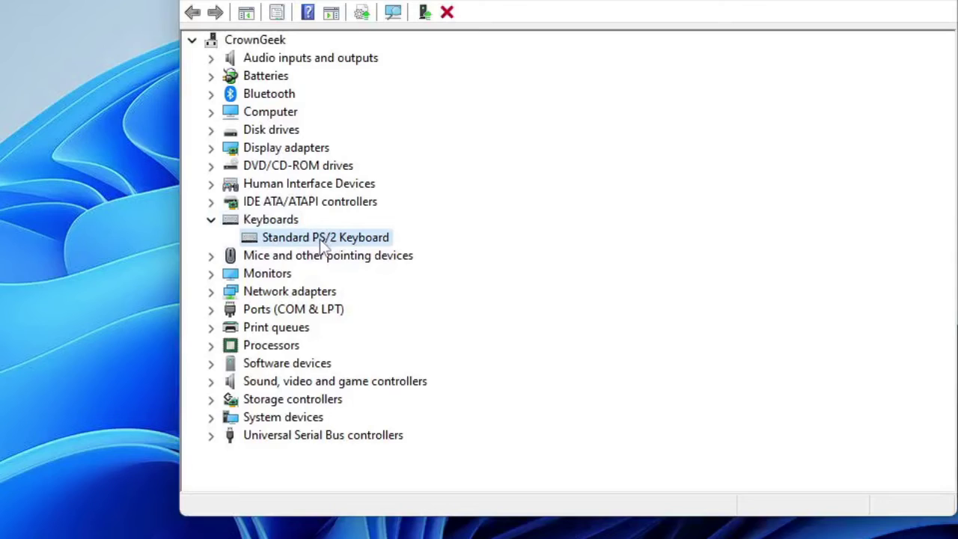
right_click(348, 240)
left_click(464, 254)
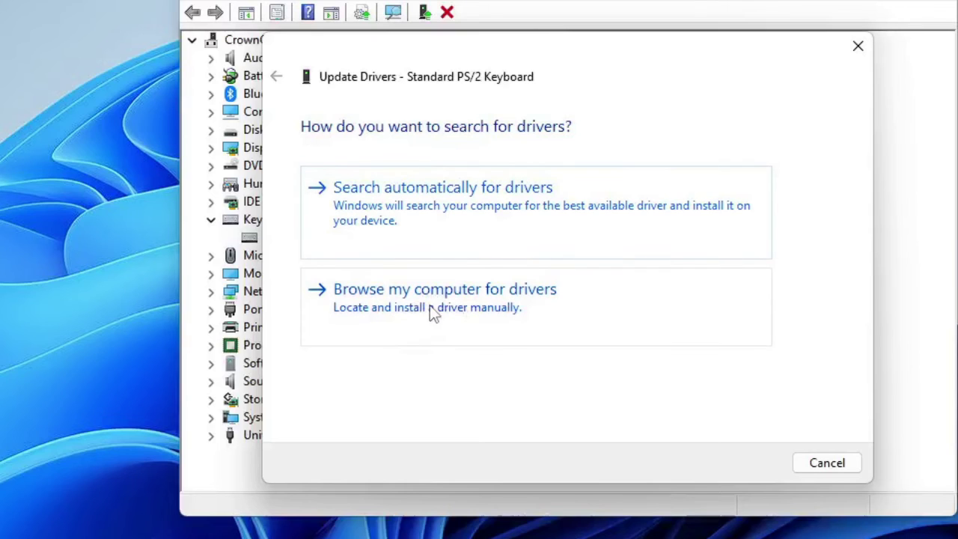
left_click(490, 311)
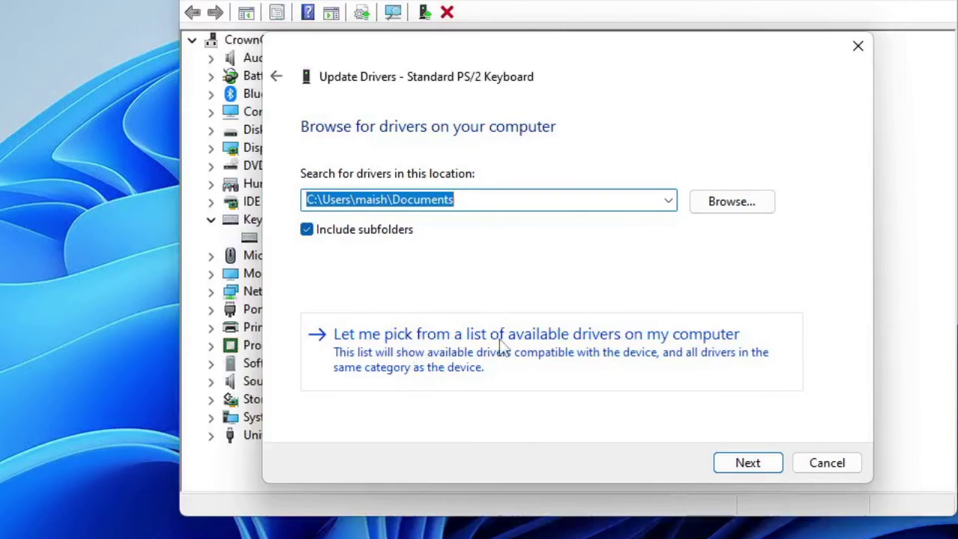
left_click(678, 350)
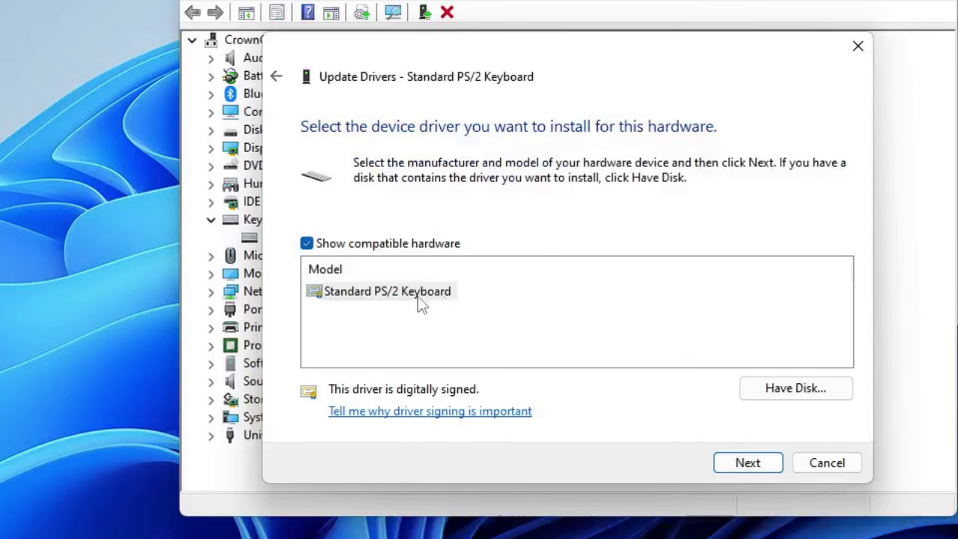
left_click(407, 310)
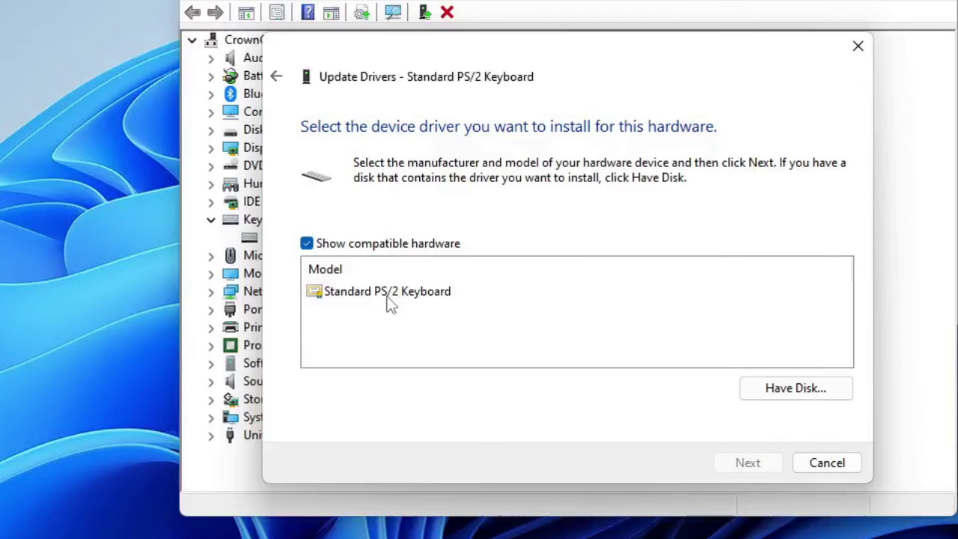
left_click(387, 297)
left_click(394, 320)
left_click(389, 293)
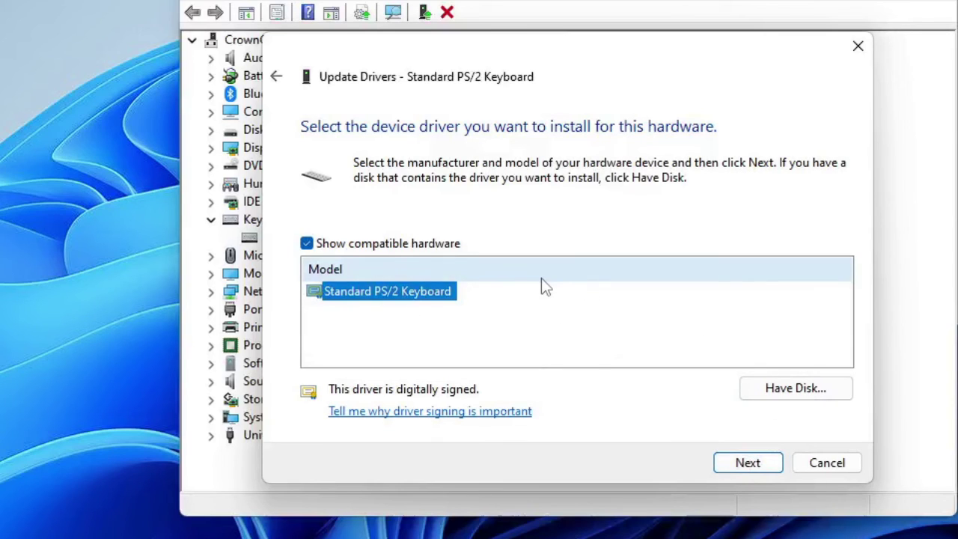
left_click(835, 464)
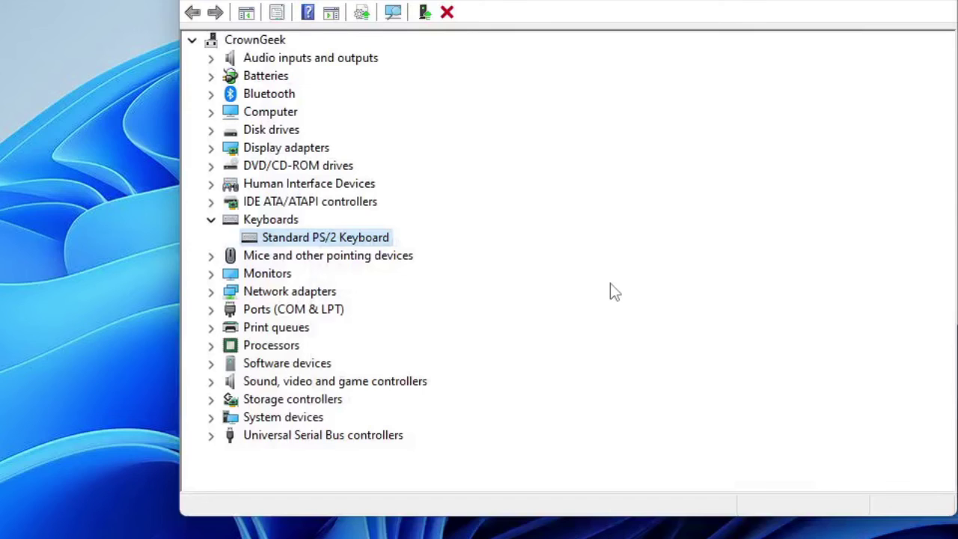
Choose Uninstall device from the Standard PS/2 Keyboard's right-click menu.
right_click(352, 244)
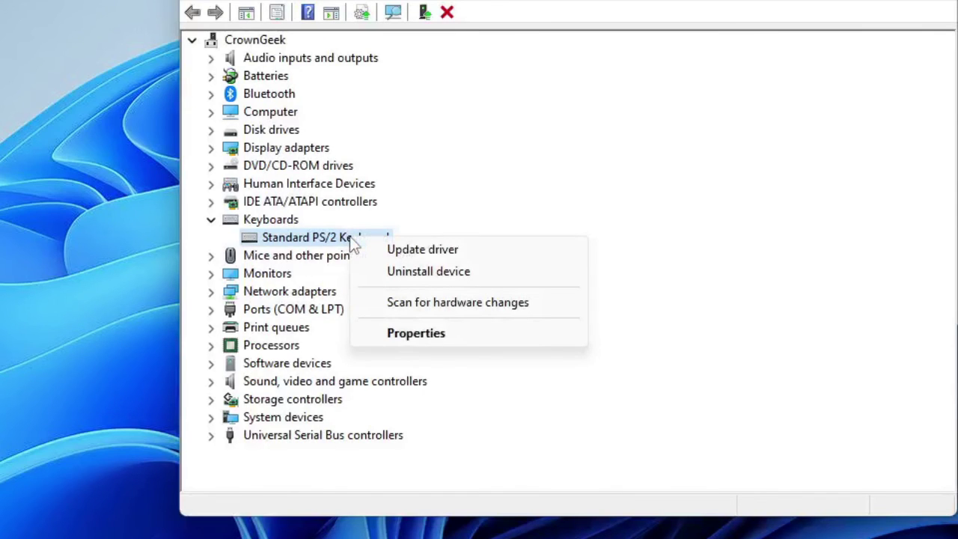
left_click(409, 268)
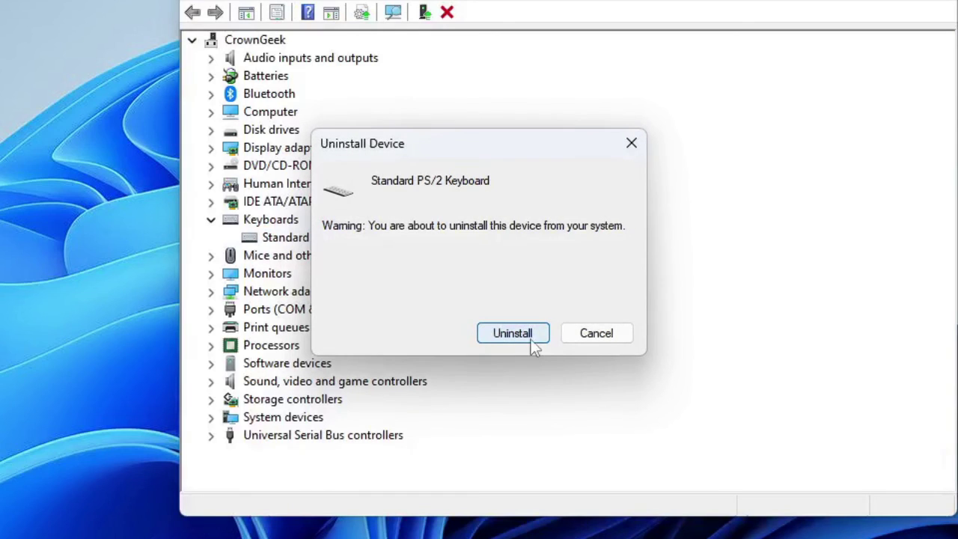